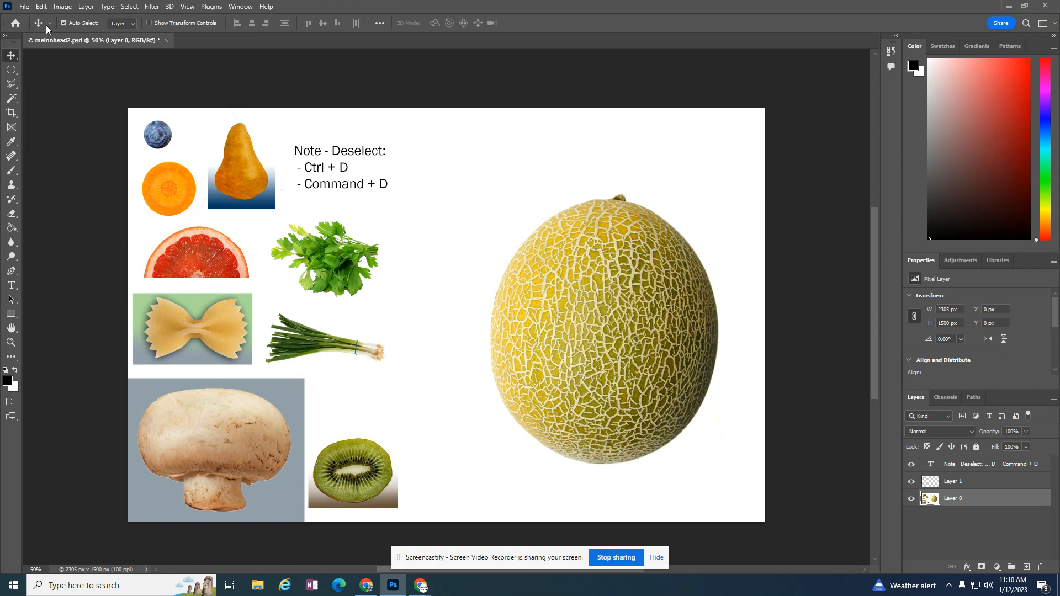
Step: Save the document as melonhead2 in Photoshop format in the photoshop folder, replacing the existing file
left_click(25, 7)
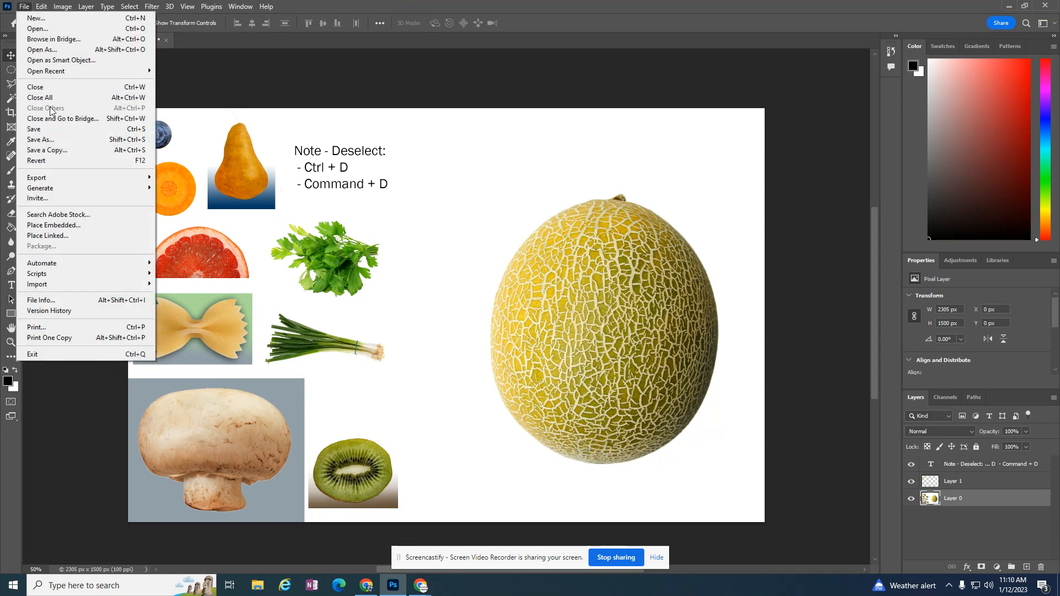
left_click(40, 141)
left_click(582, 392)
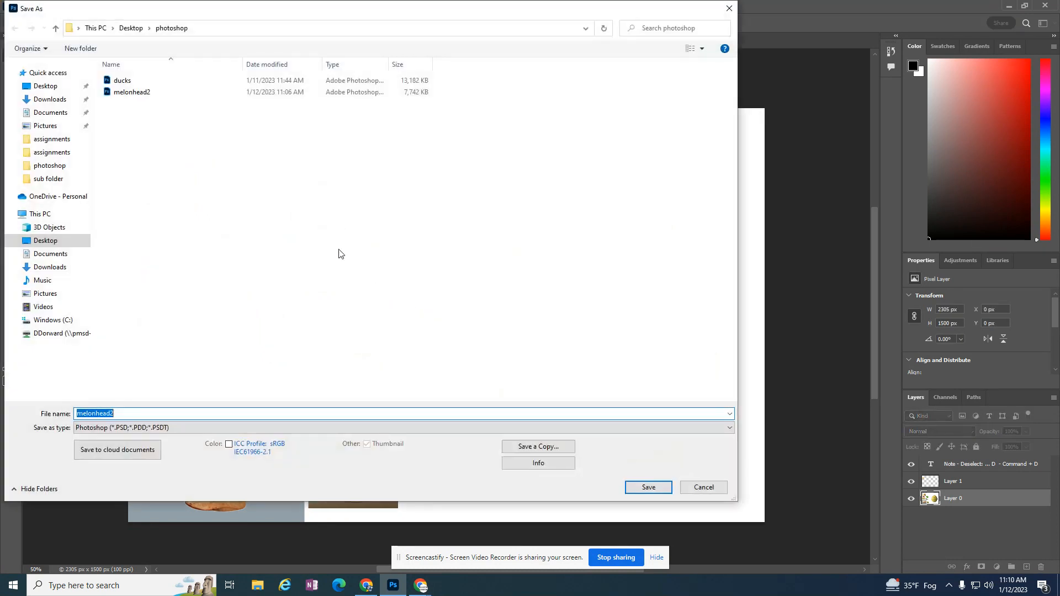
left_click(141, 97)
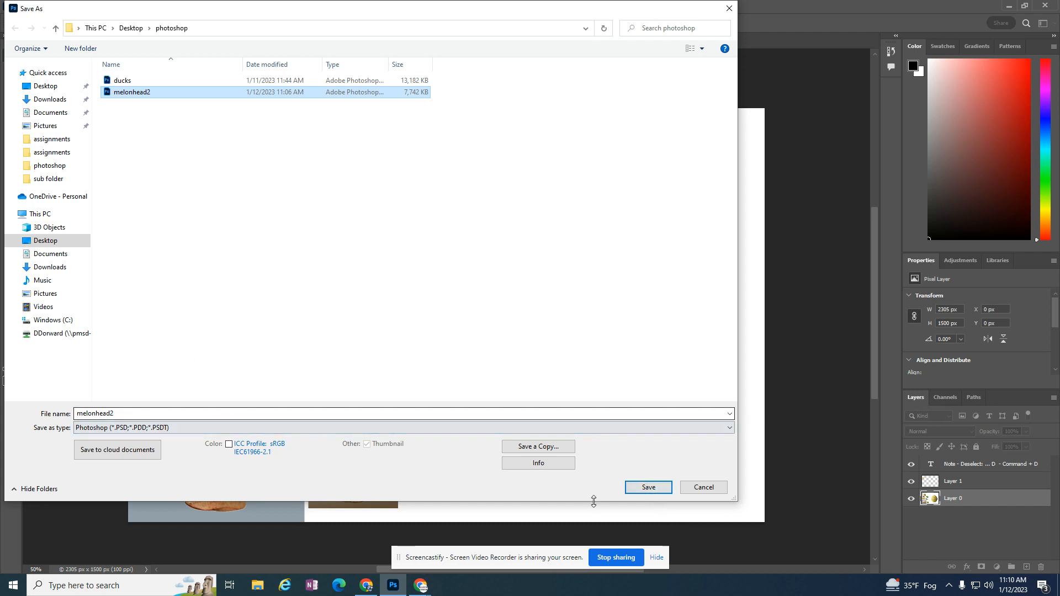
left_click(644, 489)
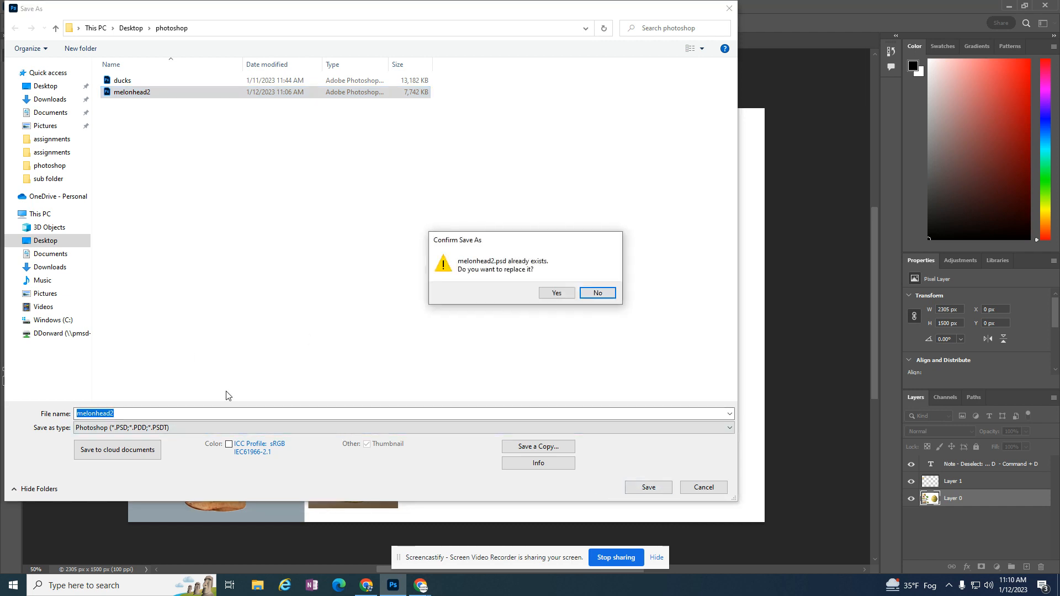
left_click(544, 297)
left_click(649, 166)
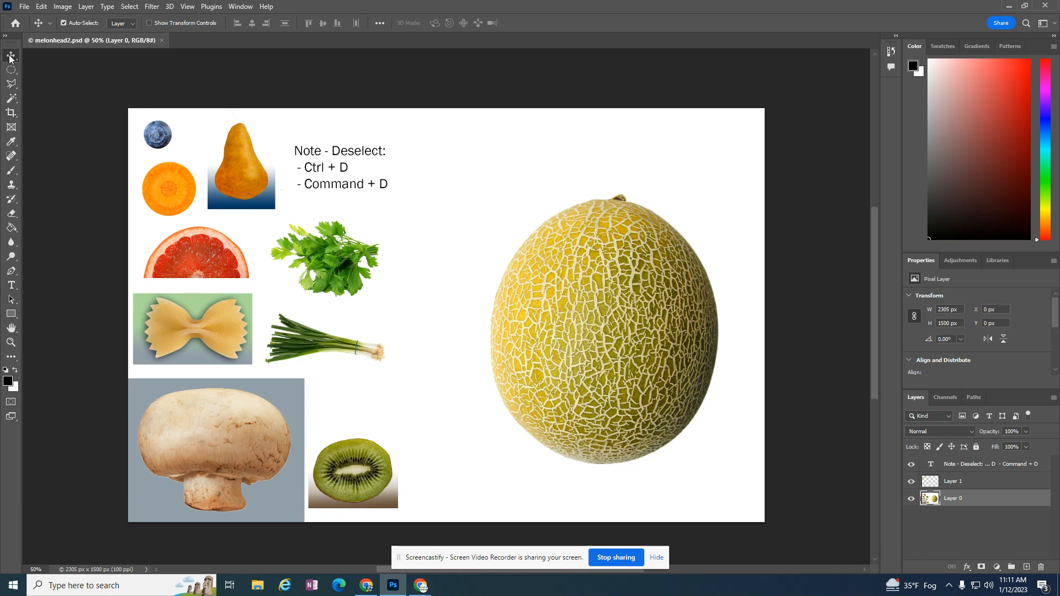
Step: Choose the Elliptical Marquee tool and delete Layer 1
left_click(11, 71)
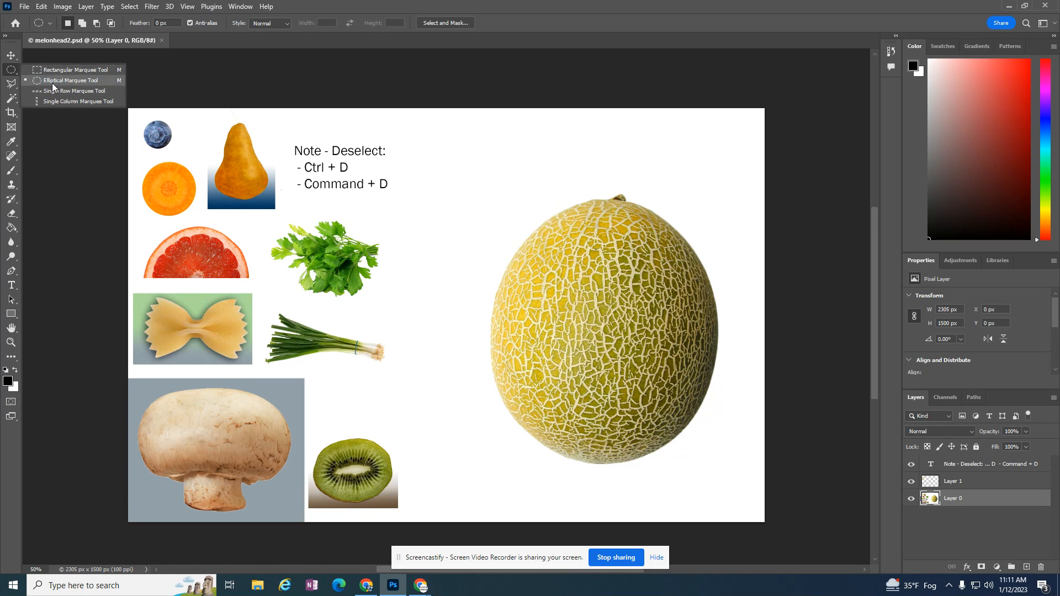
left_click(35, 81)
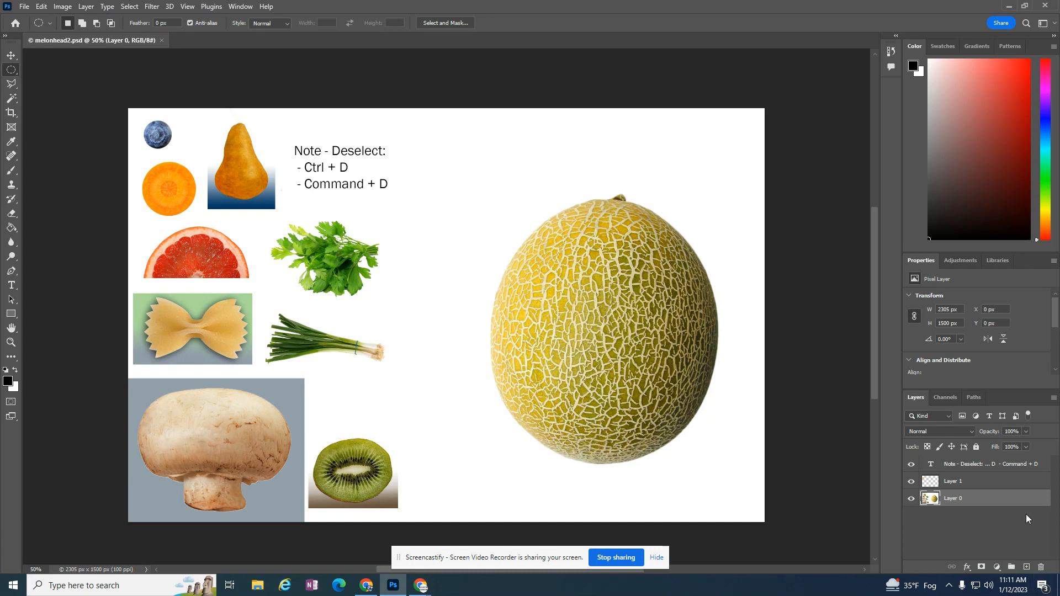
left_click(985, 482)
left_click(1040, 567)
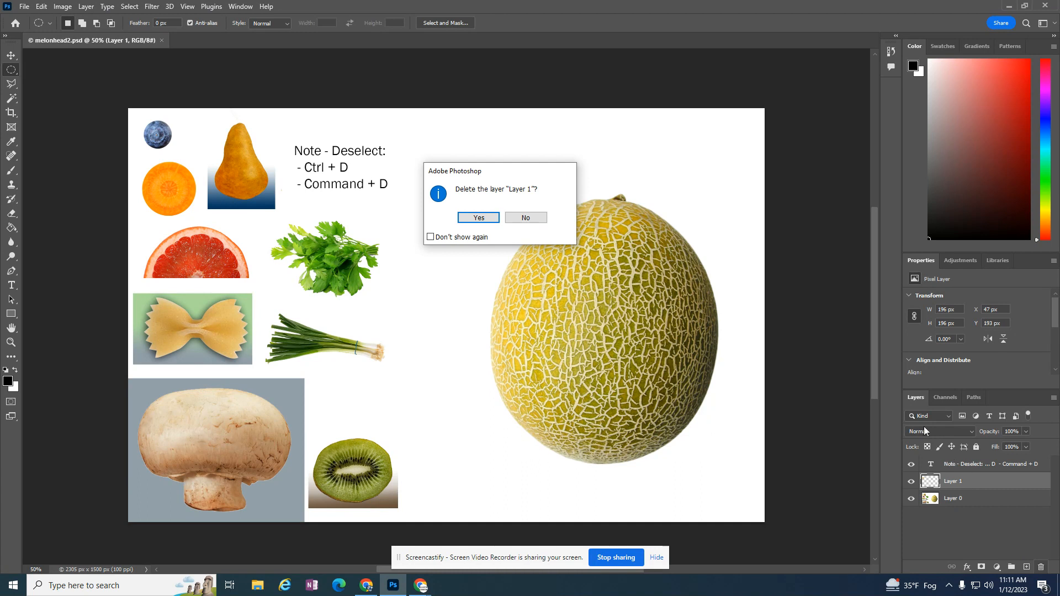
left_click(478, 218)
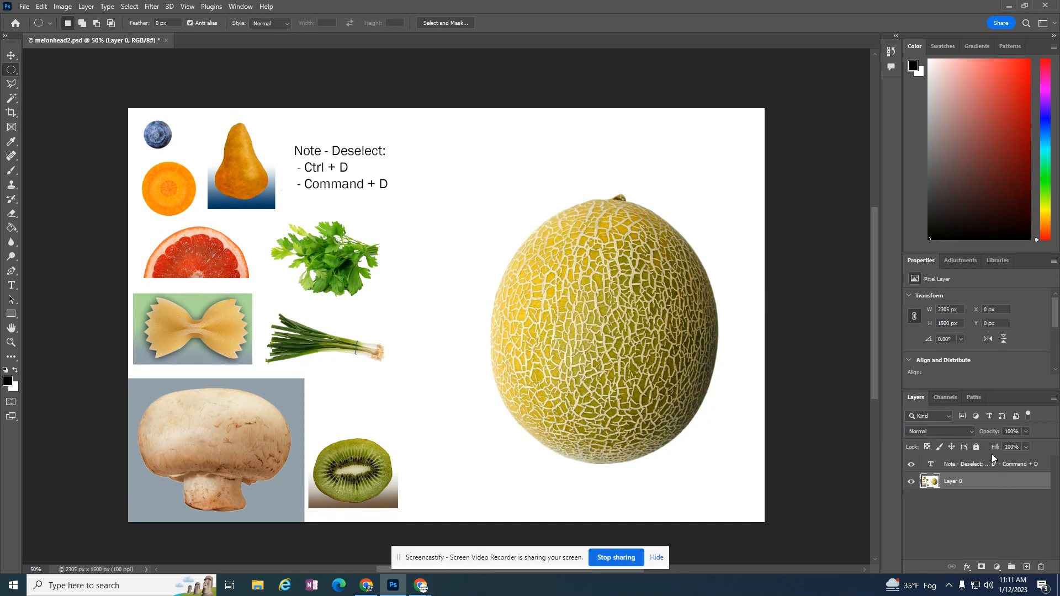
Step: Lock Layer 0 and draw a circular selection about 190 px wide around the carrot slice
left_click(977, 447)
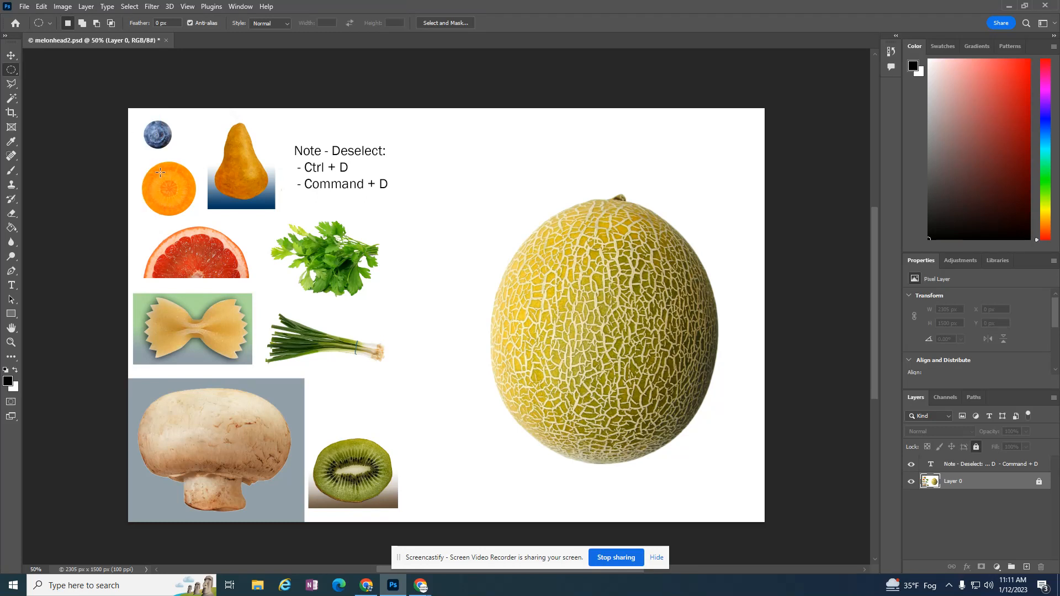
left_click_drag(140, 165, 187, 209)
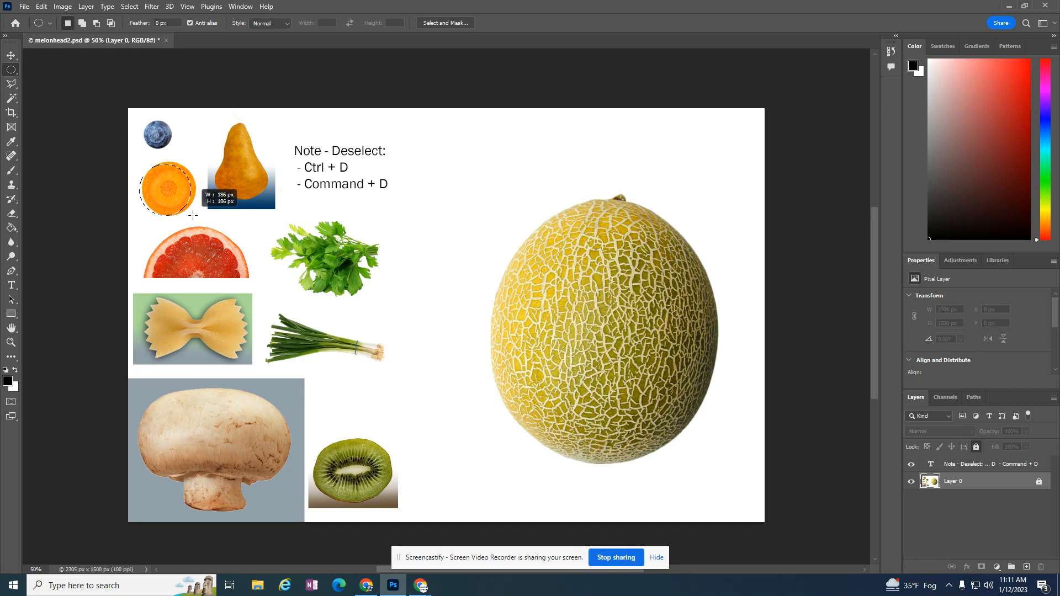
left_click_drag(194, 216, 195, 216)
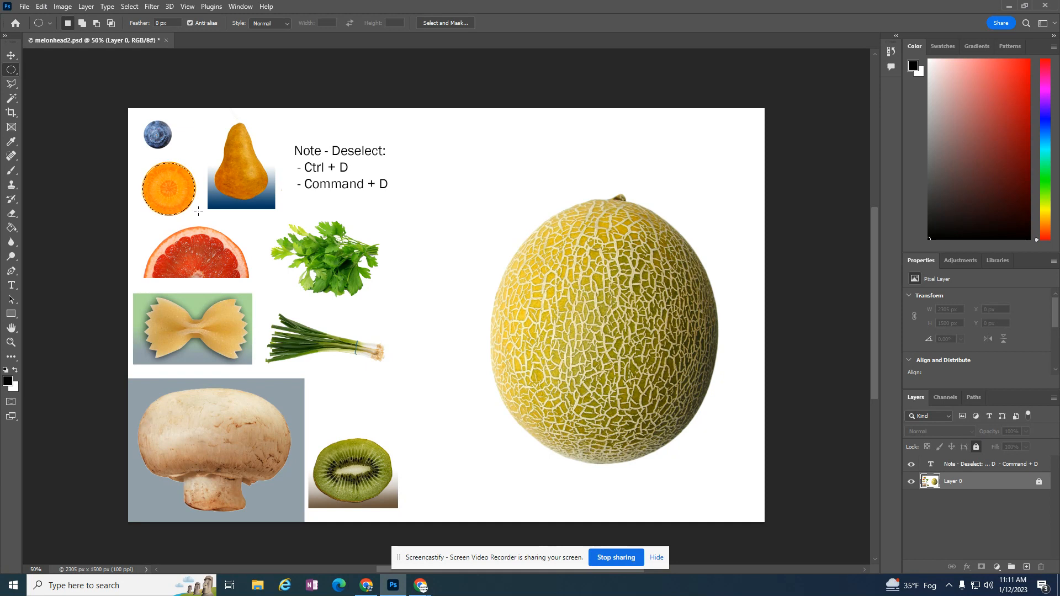
Step: Try to move the selected carrot slice off the locked Layer 0 with the Move tool
left_click(12, 55)
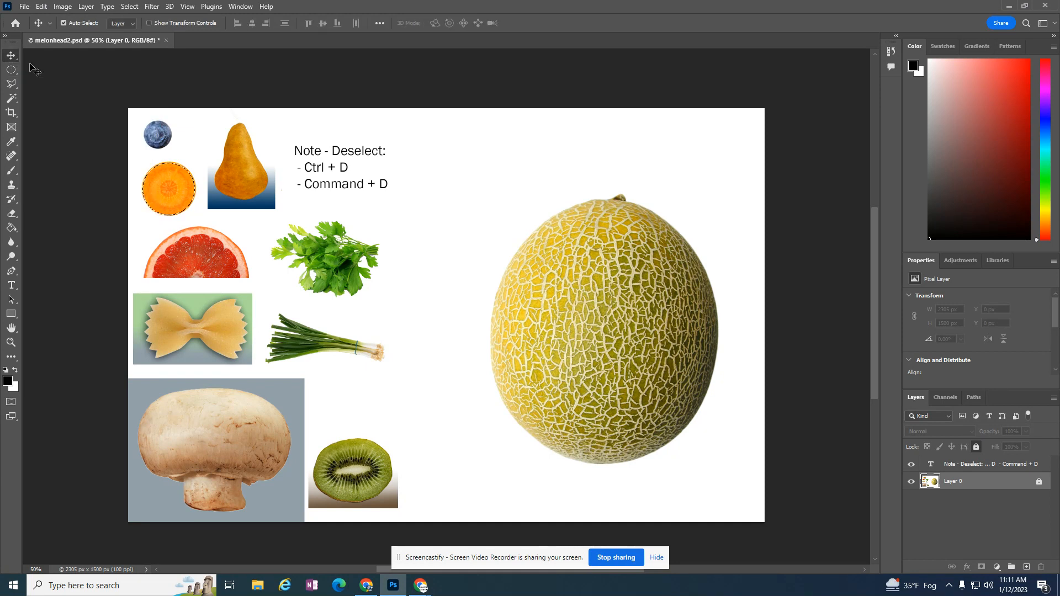
left_click(165, 191)
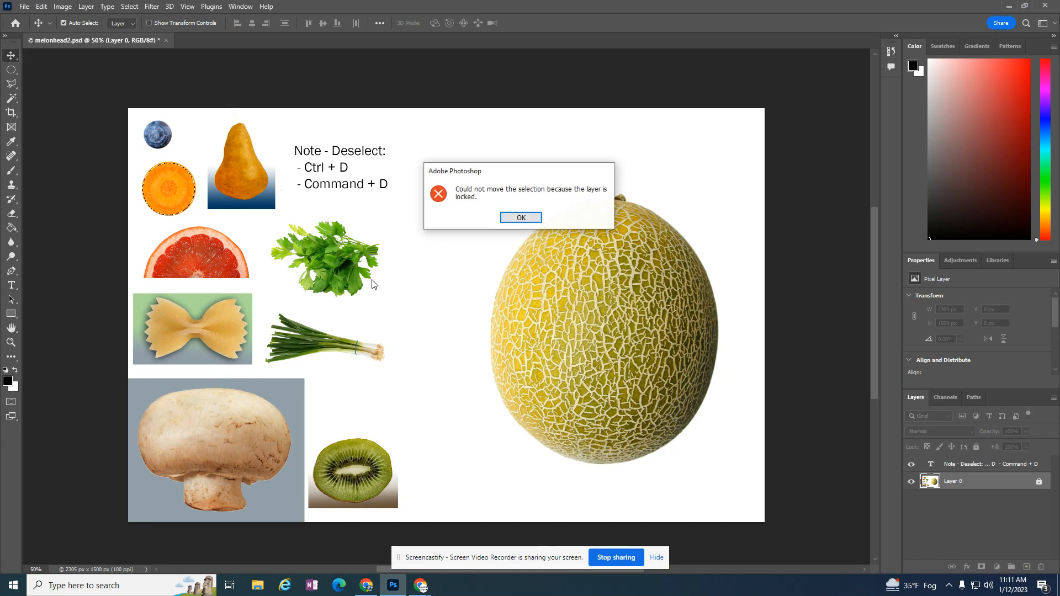
left_click(519, 219)
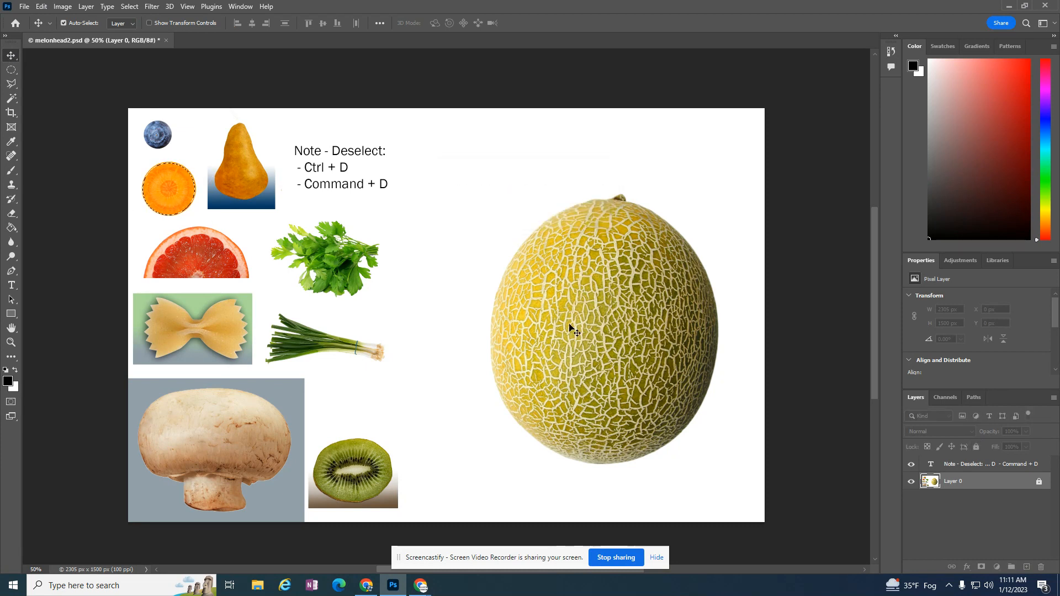
left_click(160, 170)
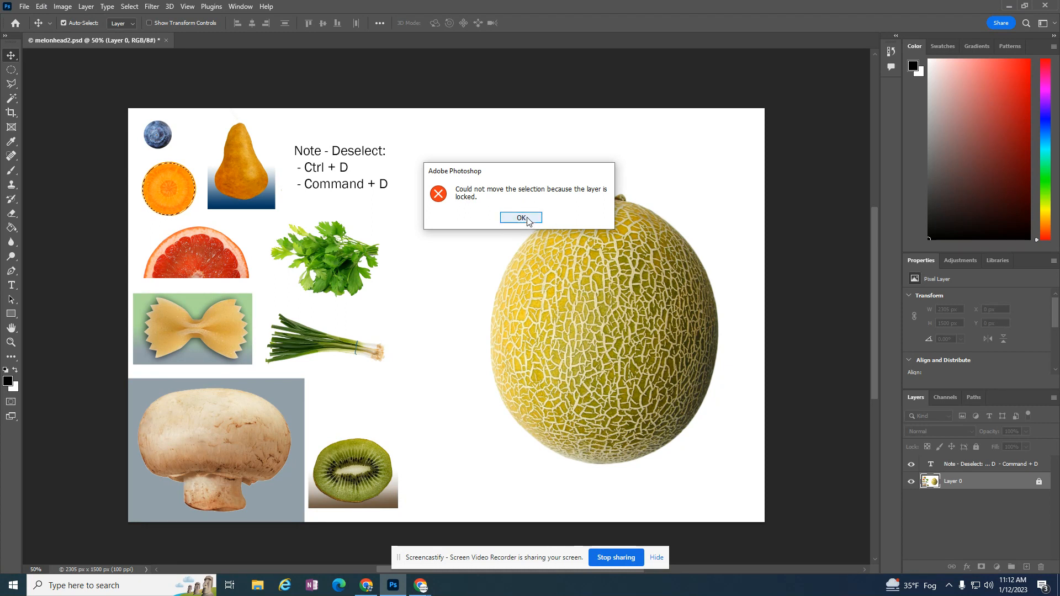
left_click(530, 220)
Step: Unlock Layer 0 and try moving the selected carrot slice directly onto the melon, undoing that move
left_click(1039, 482)
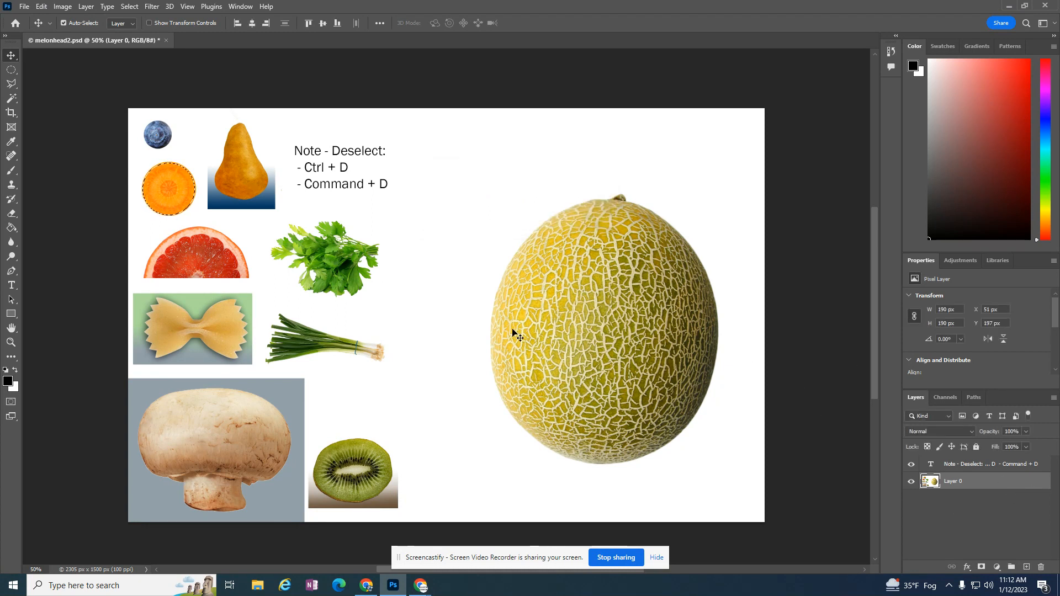
left_click_drag(170, 185, 561, 288)
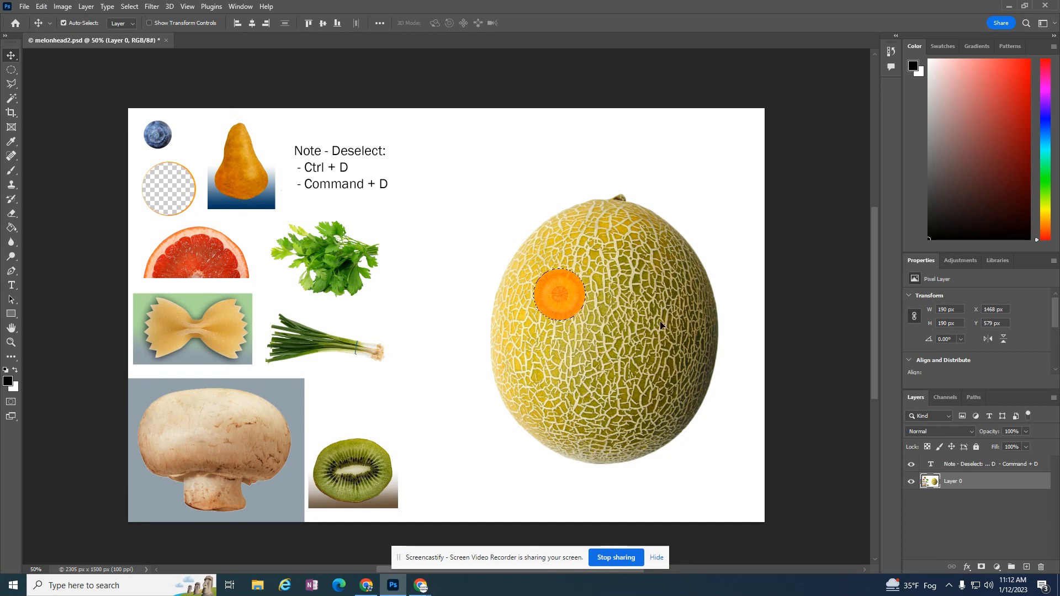
key("ctrl+z")
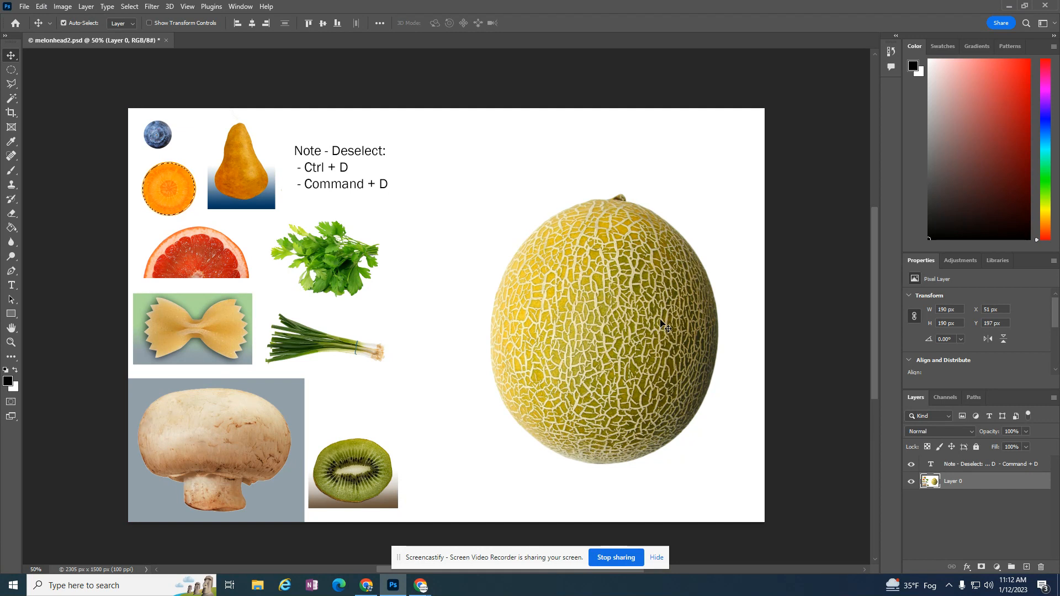
Step: Duplicate the selected carrot slice onto two new layers and place the copies on the melon as its left and right eyes
key("ctrl+j")
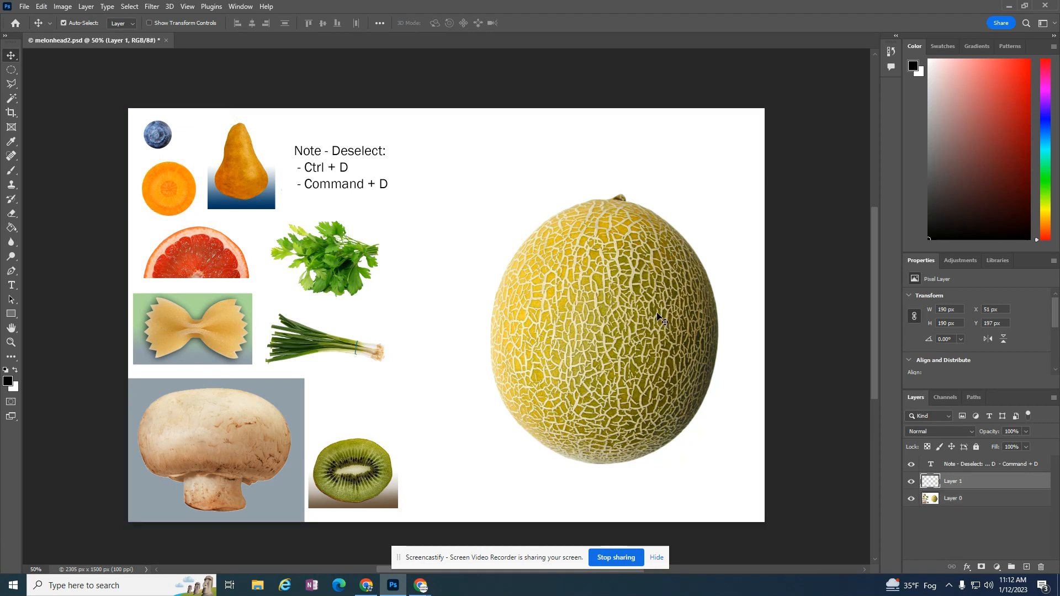
left_click_drag(180, 197, 566, 303)
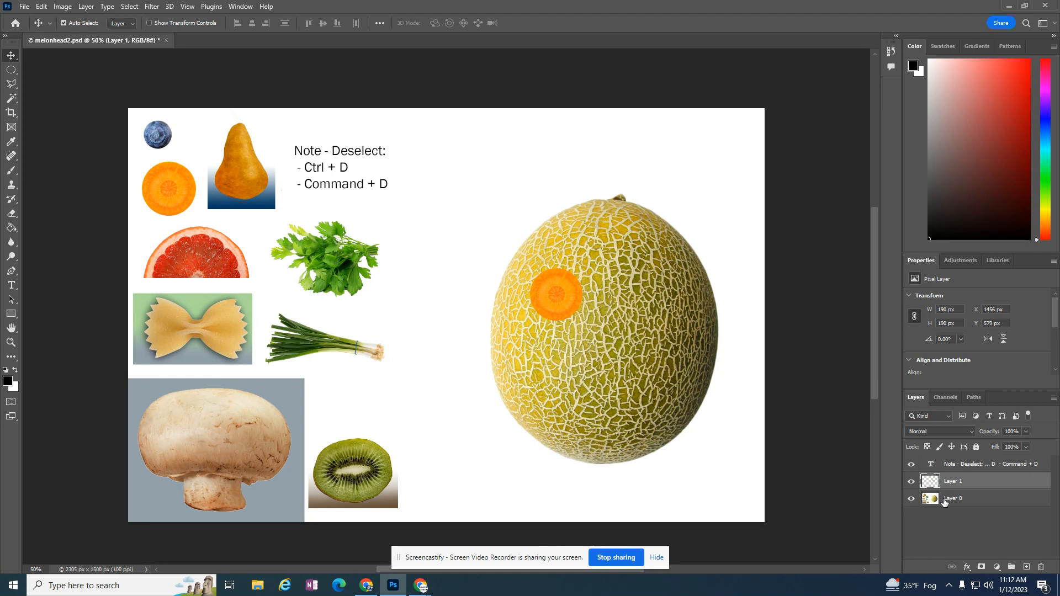
key("ctrl+v")
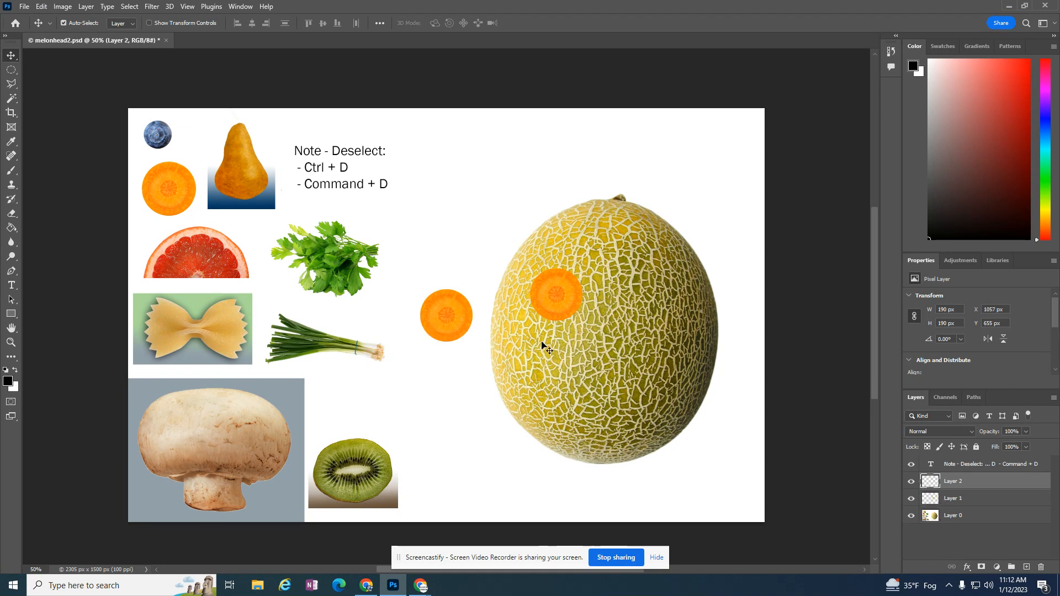
left_click_drag(463, 323, 676, 300)
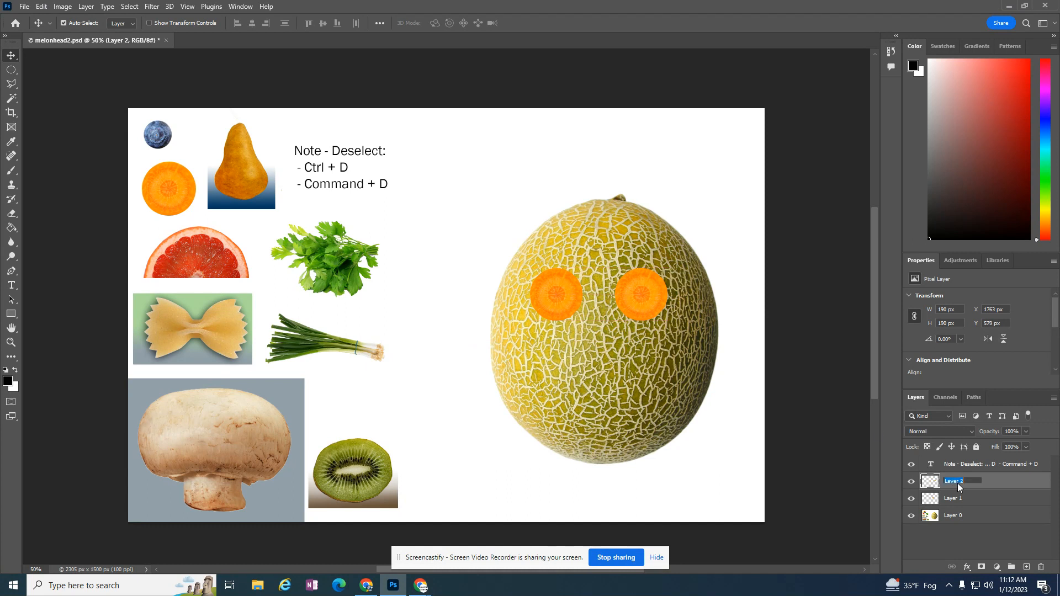
Step: Rename the right carrot eye's layer reye and the left carrot eye's layer leye
type("reye")
double_click(955, 499)
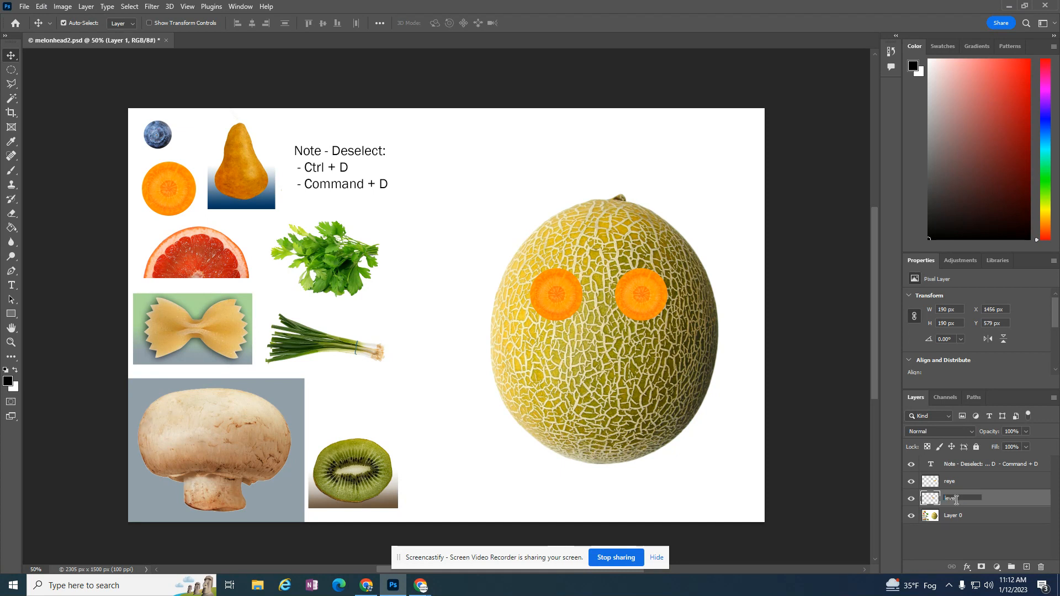
key("Return")
Step: Draw a circular selection about 100 px wide around the blueberry and try to copy it while the leye layer is active
left_click(14, 73)
left_click(71, 80)
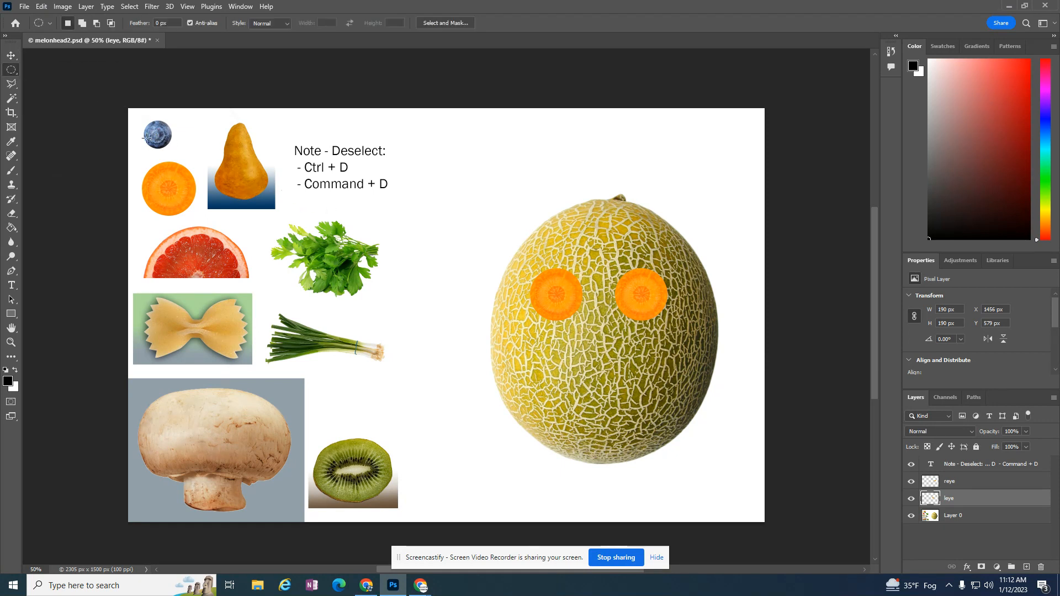
left_click_drag(142, 121, 176, 147)
key("ctrl+c")
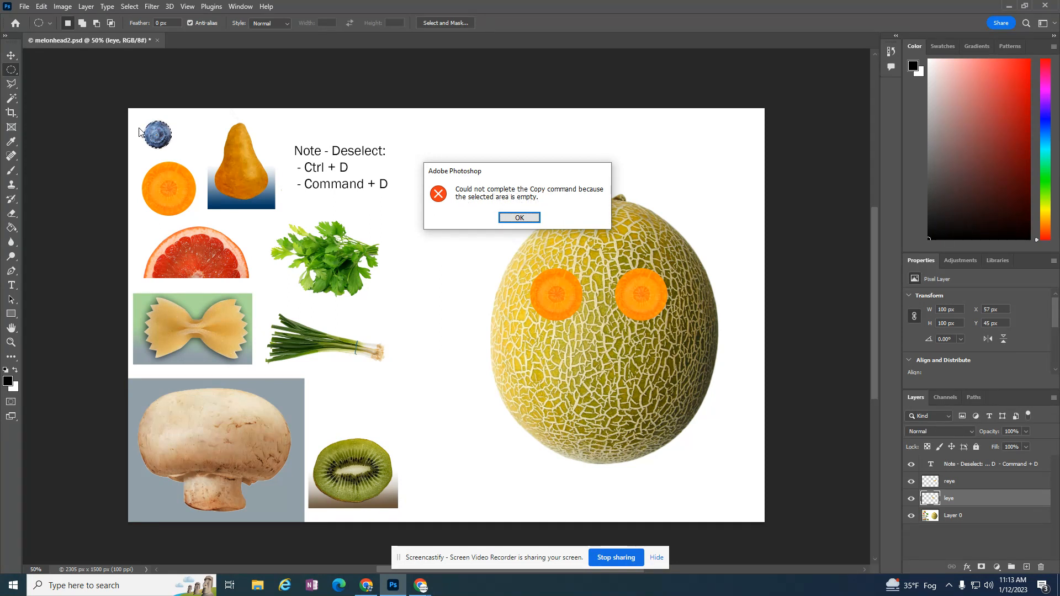
left_click(511, 218)
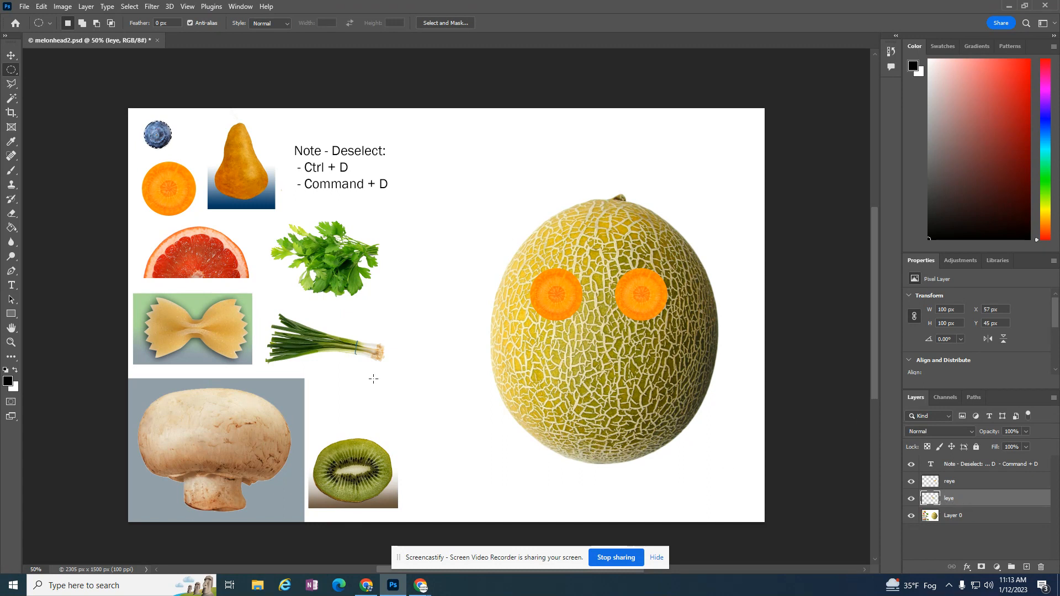
Step: Copy the selected blueberry from Layer 0 to a new layer and move it to the upper-left edge of the left carrot eye
left_click(956, 518)
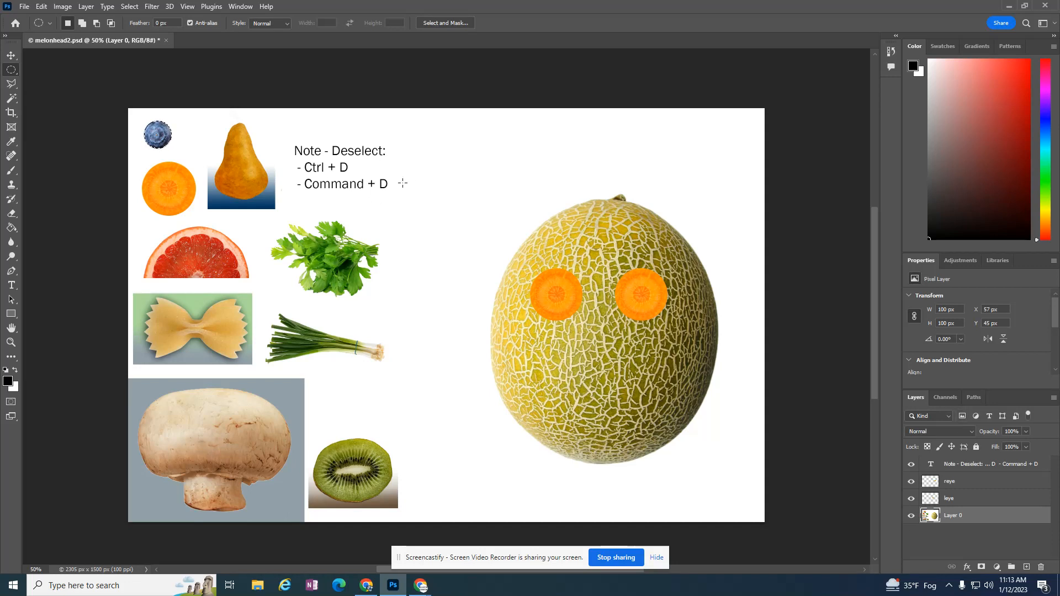
key("ctrl+j")
key("v")
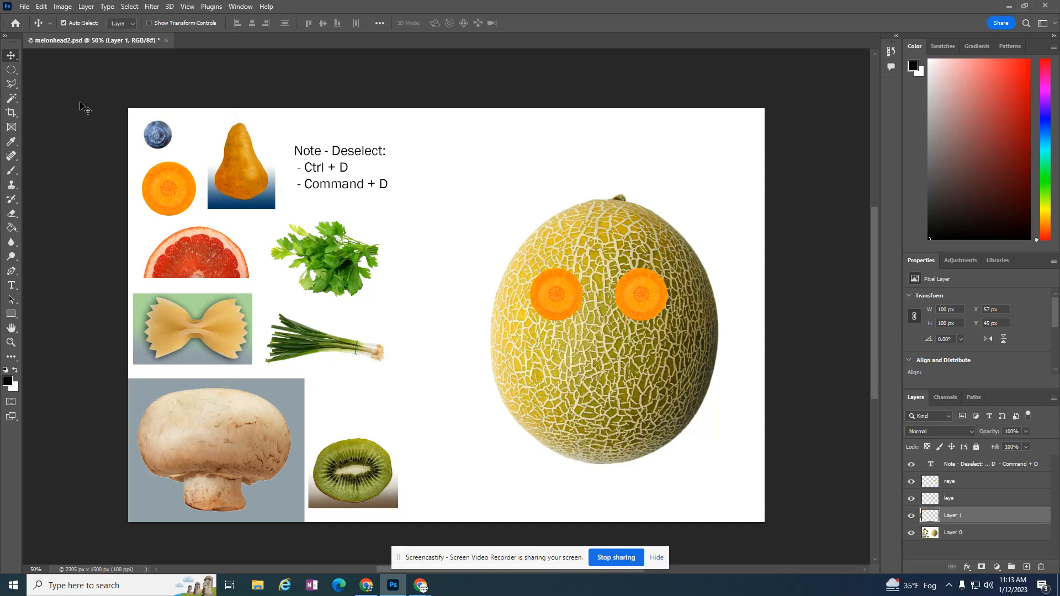
left_click_drag(162, 140, 535, 291)
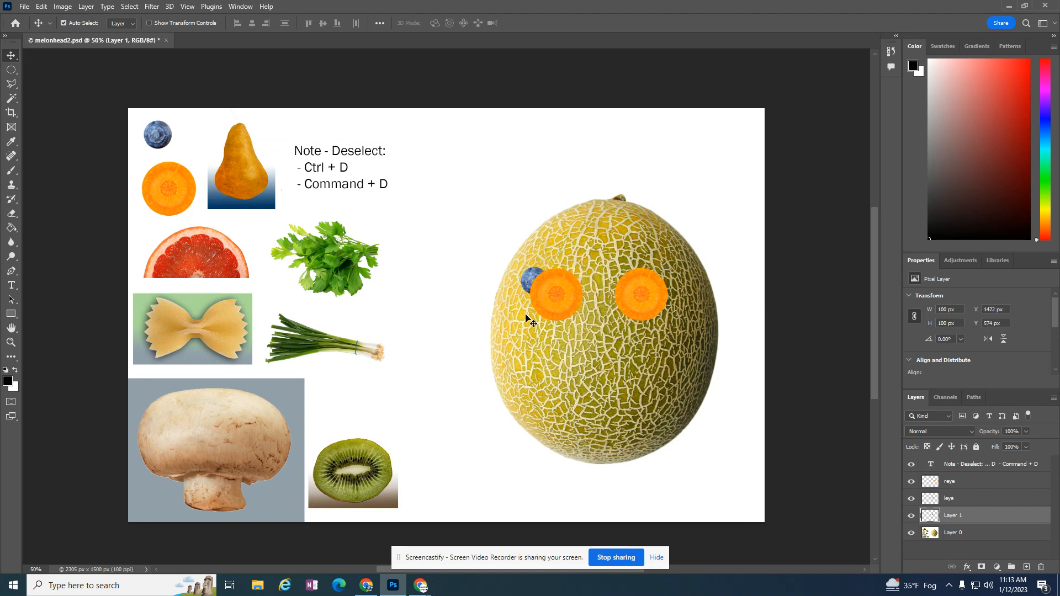
Step: Paste a second copy of the blueberry and move it to the upper-left edge of the right carrot eye
key("ctrl+c")
key("ctrl+v")
left_click_drag(446, 318, 625, 273)
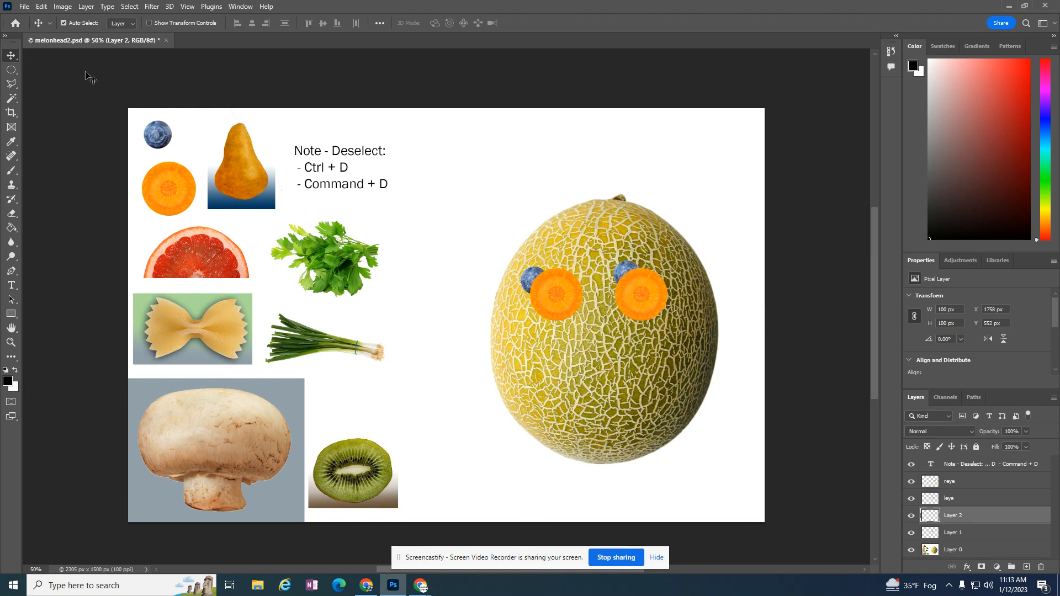
Step: Switch to the Rectangular Marquee tool from the group of marquee selection tools
left_click(13, 70)
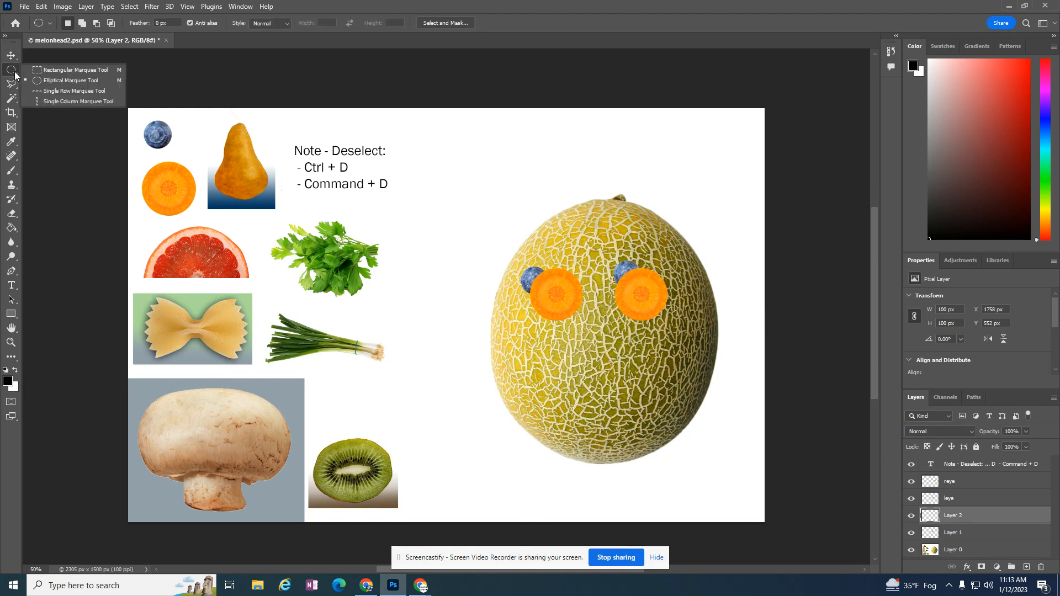
left_click(59, 69)
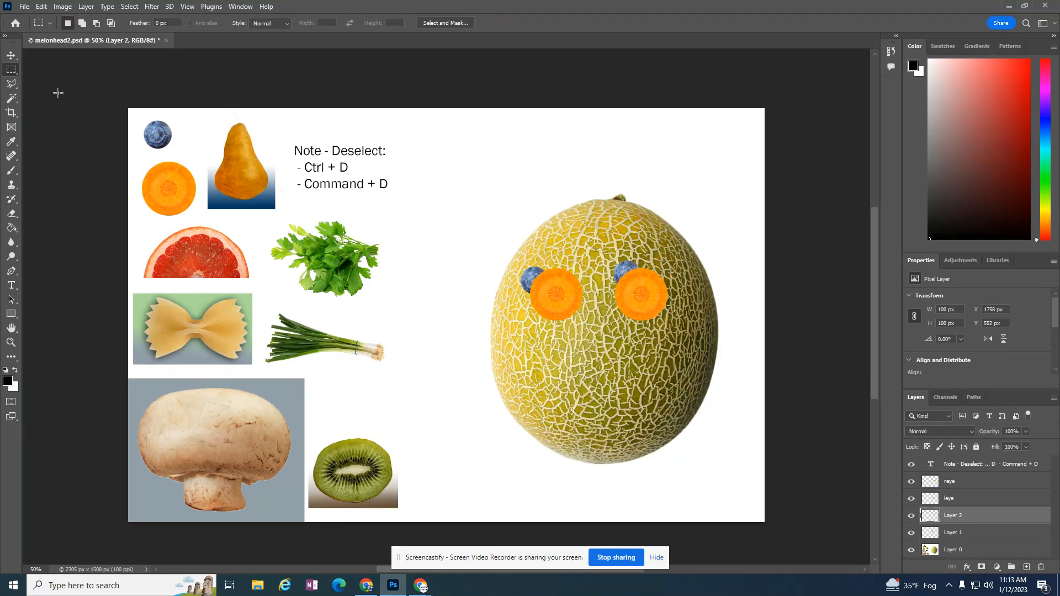
right_click(11, 71)
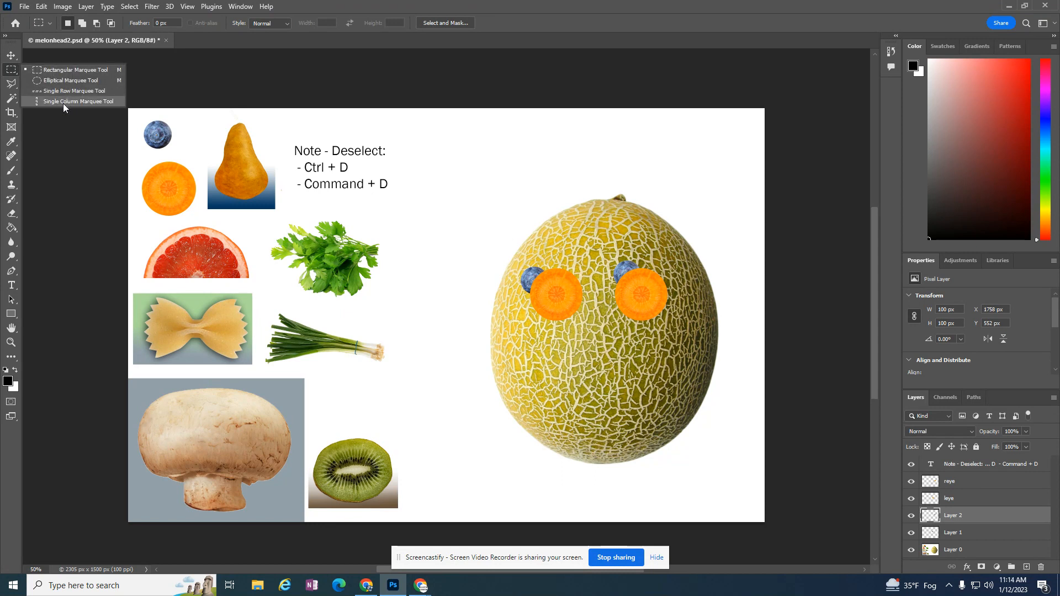
left_click(67, 74)
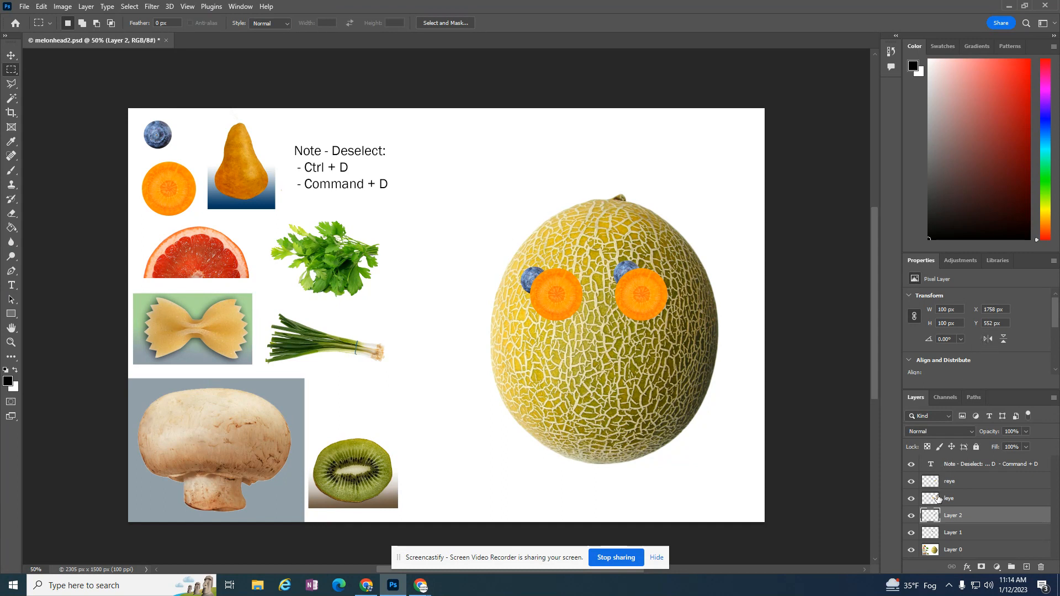
Step: Rename Layer 2 as bberry and Layer 1 as bberry2
double_click(953, 516)
type("bberry")
double_click(963, 532)
type("berry")
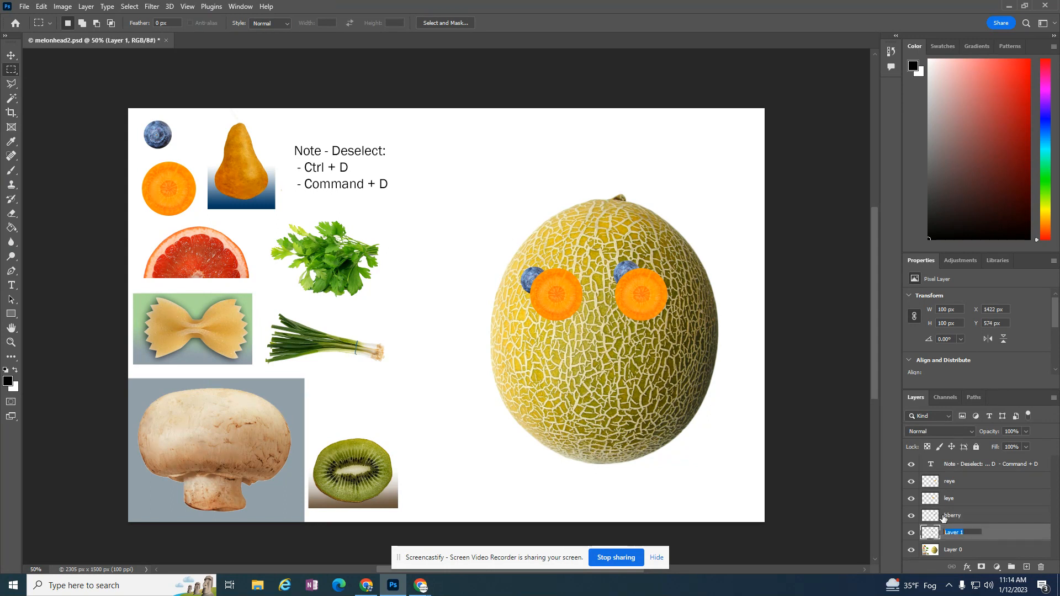
type("berry2")
key("Return")
Step: Reorder the layers so that bberry2 and bberry sit above the reye and leye layers, with bberry2 on top
left_click_drag(953, 535, 952, 481)
left_click_drag(958, 534, 960, 495)
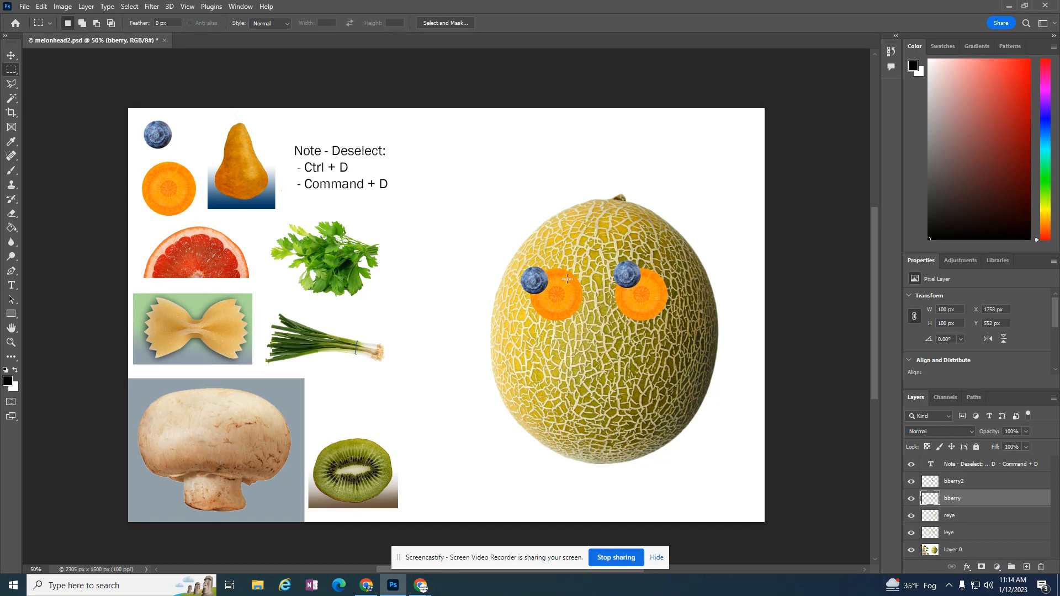
Step: Move the bberry2 blueberry to the center of the left carrot eye and the bberry blueberry to the center of the right one
left_click(11, 56)
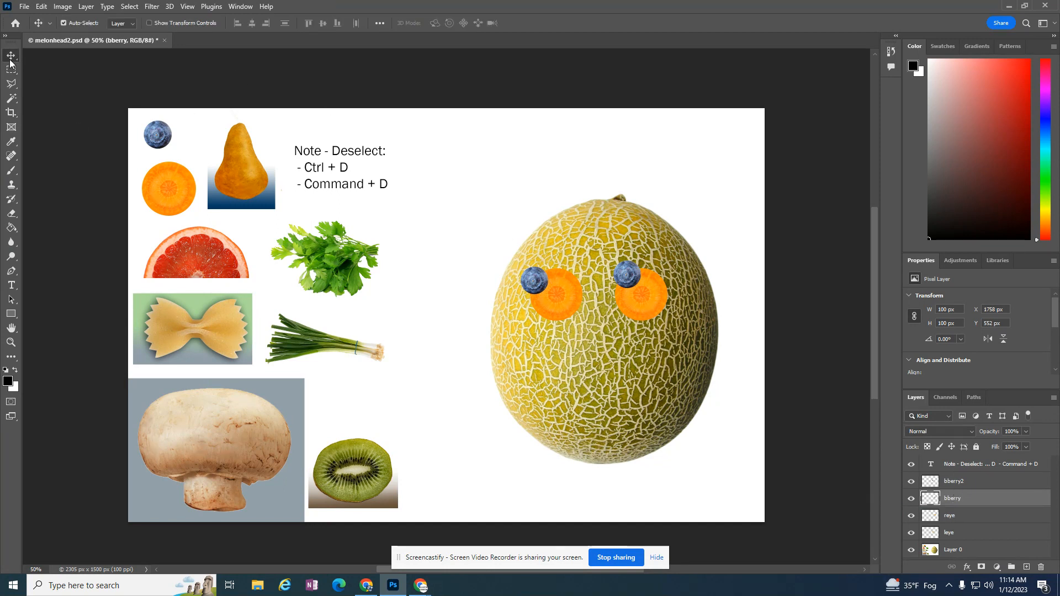
left_click_drag(534, 282, 556, 296)
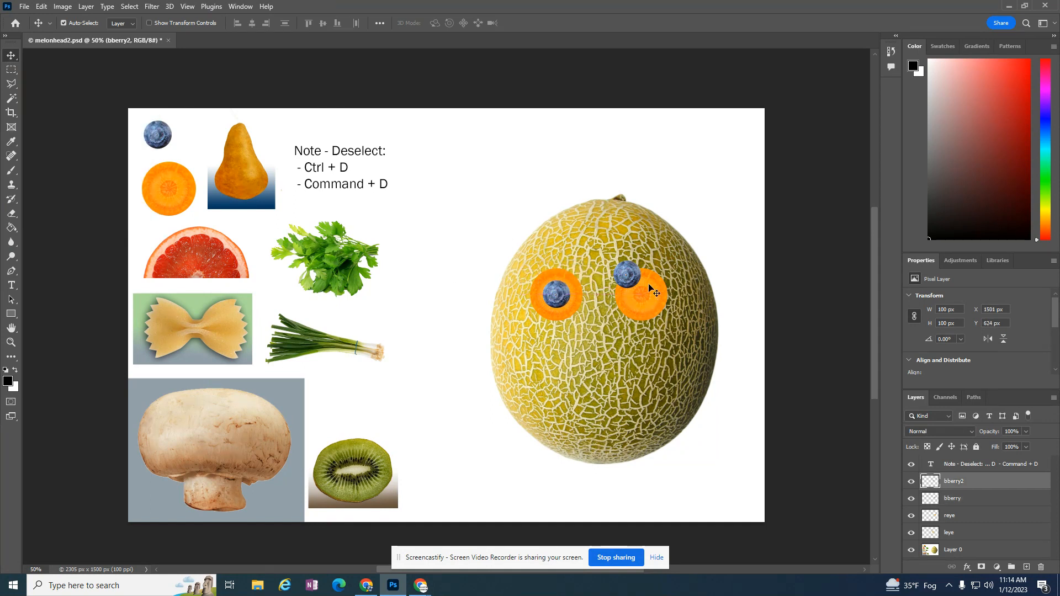
left_click(967, 504)
left_click_drag(624, 277, 637, 296)
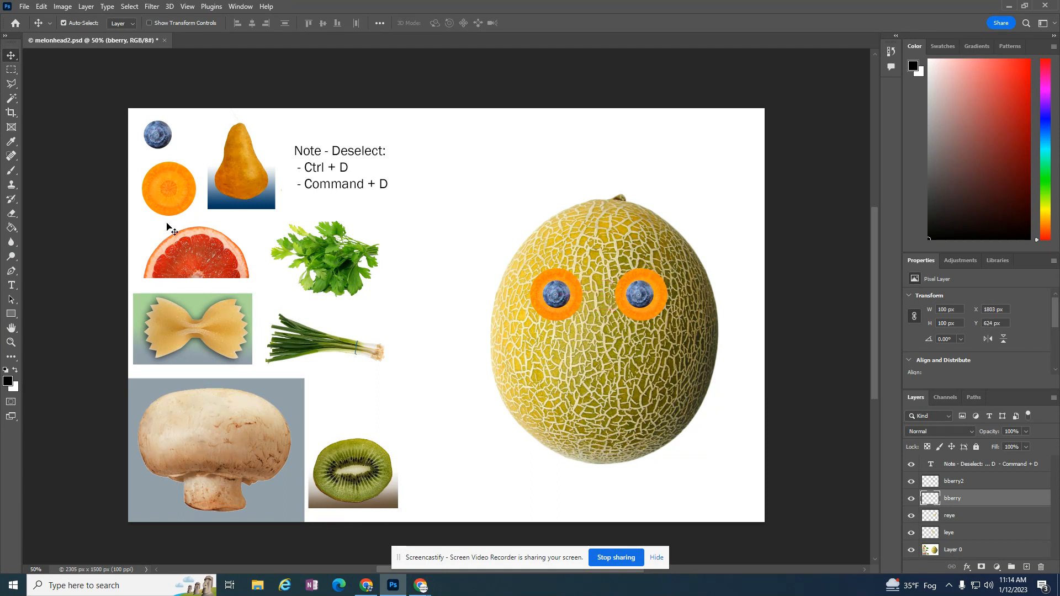
left_click(11, 70)
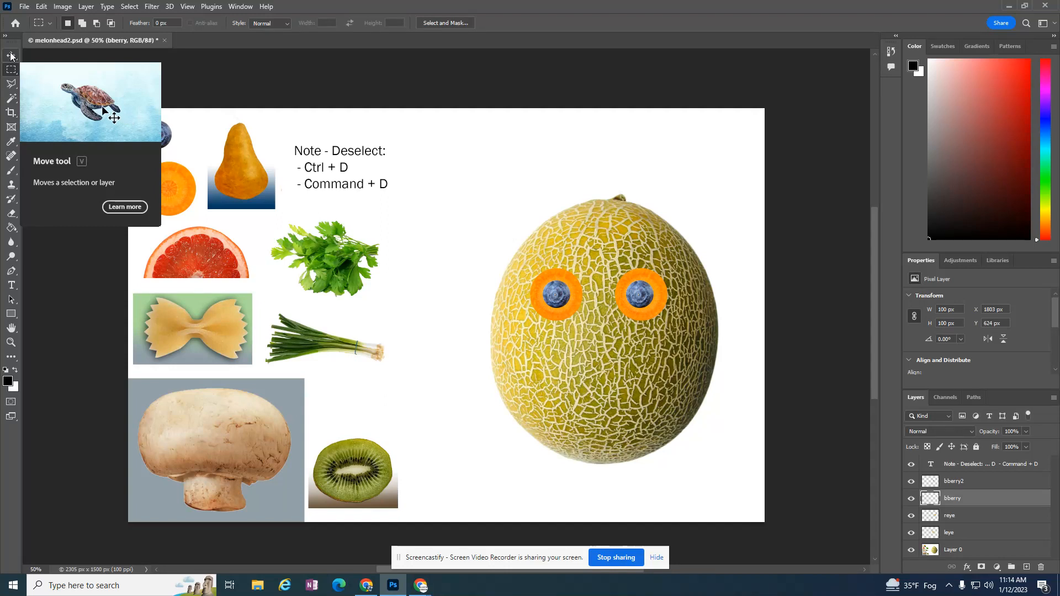
left_click(11, 56)
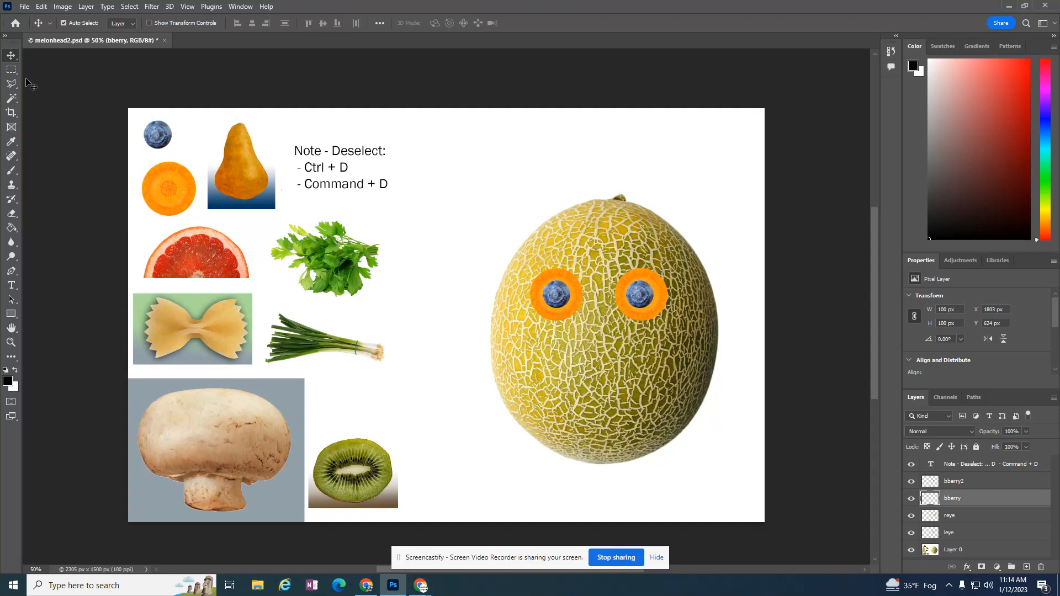